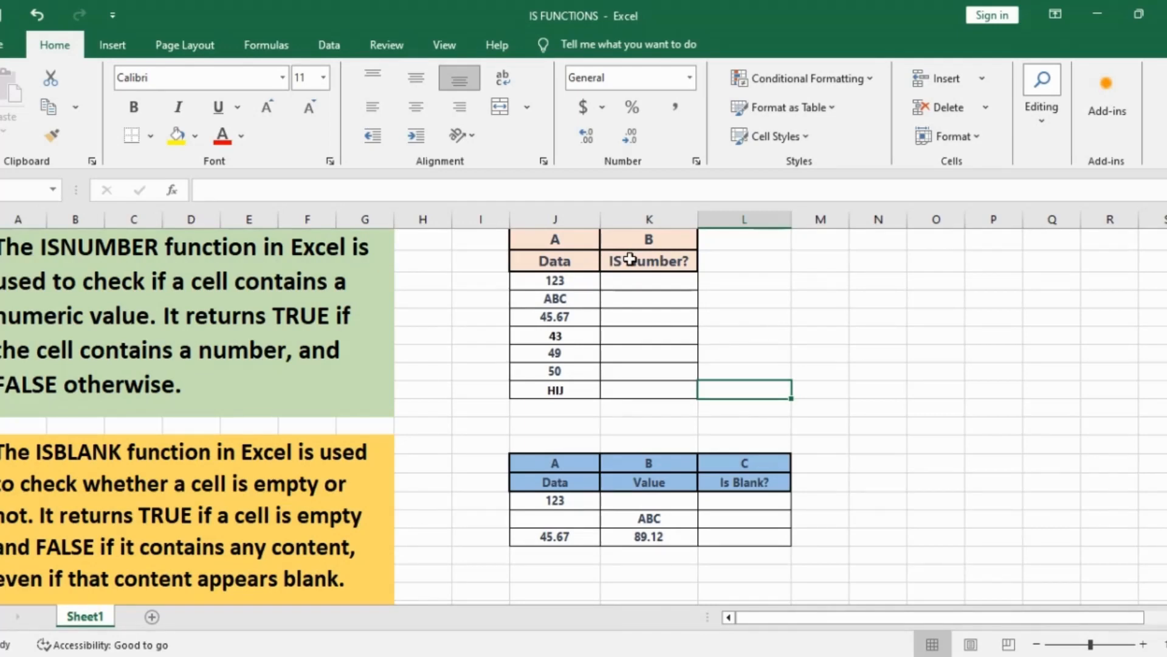
# Step: Enter =ISNUMBER(J3) in K3 so it returns TRUE for the value 123
pyautogui.click(630, 278)
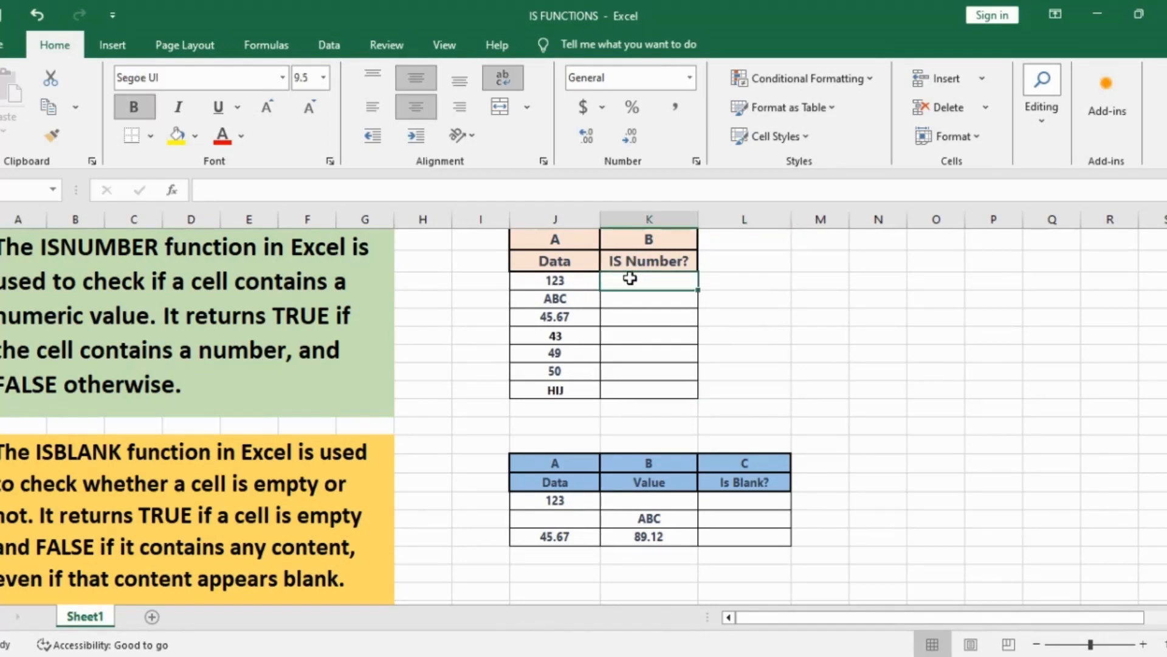
pyautogui.write('=')
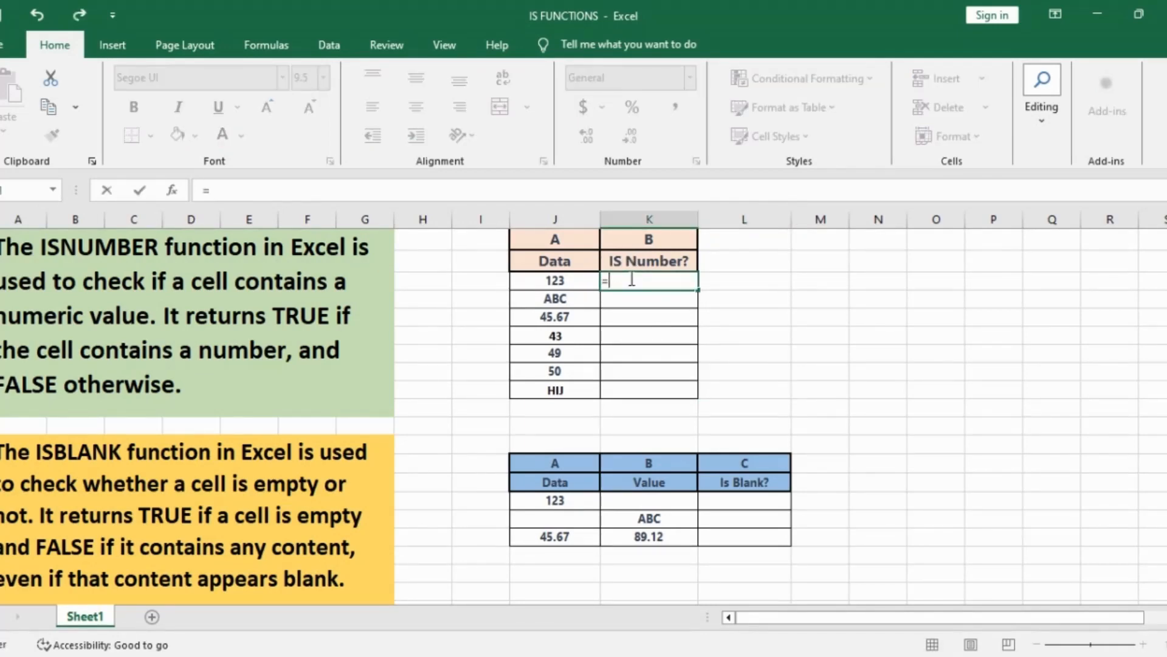
pyautogui.write('ISNUMBER')
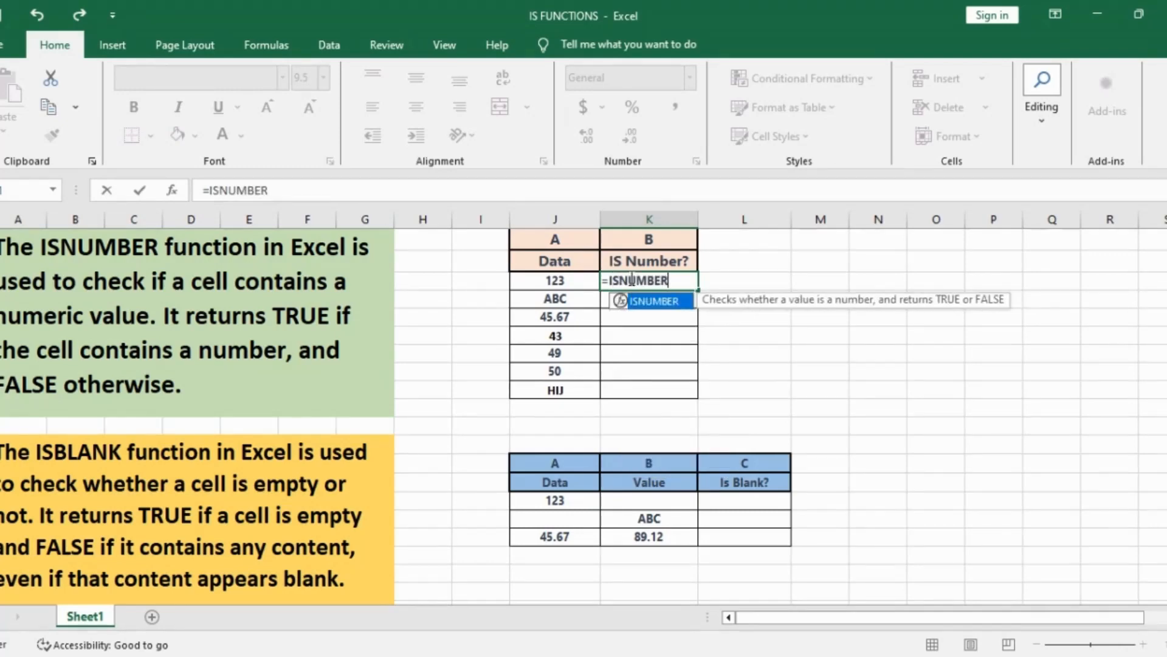
pyautogui.write('(')
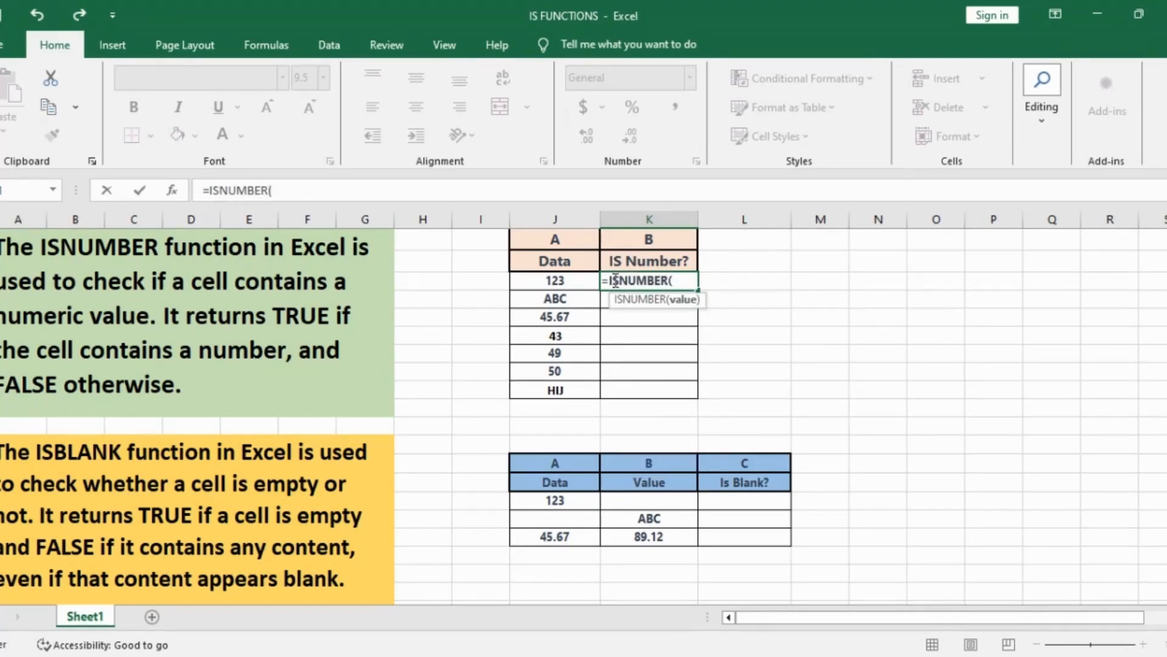
pyautogui.click(578, 267)
pyautogui.click(578, 281)
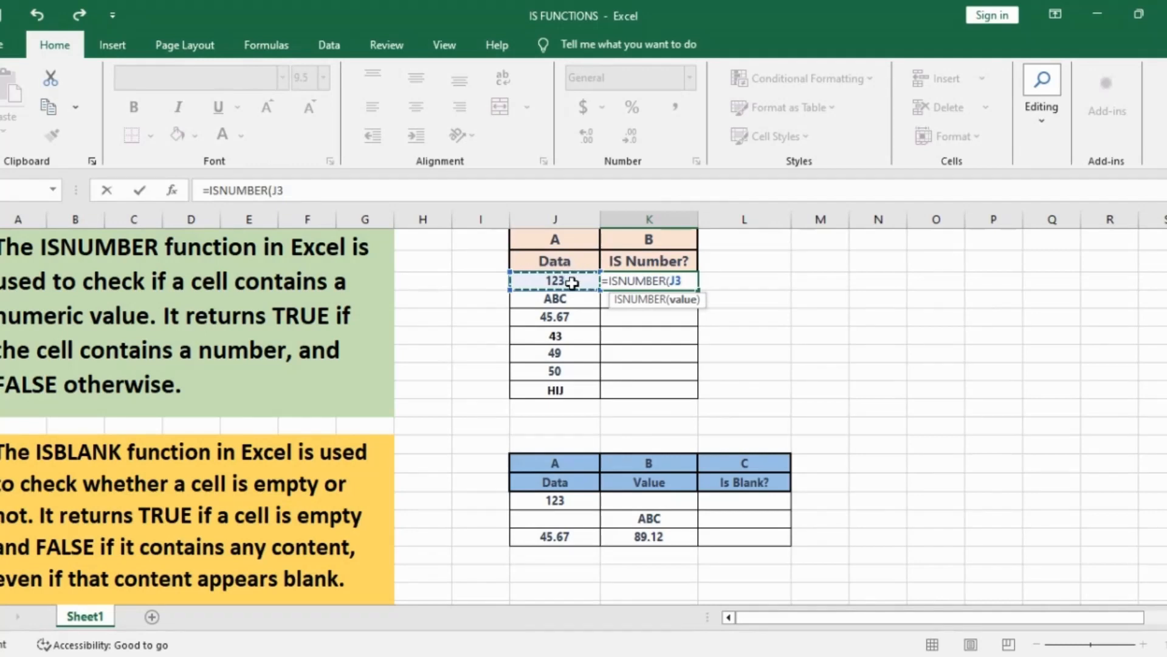
pyautogui.write(')')
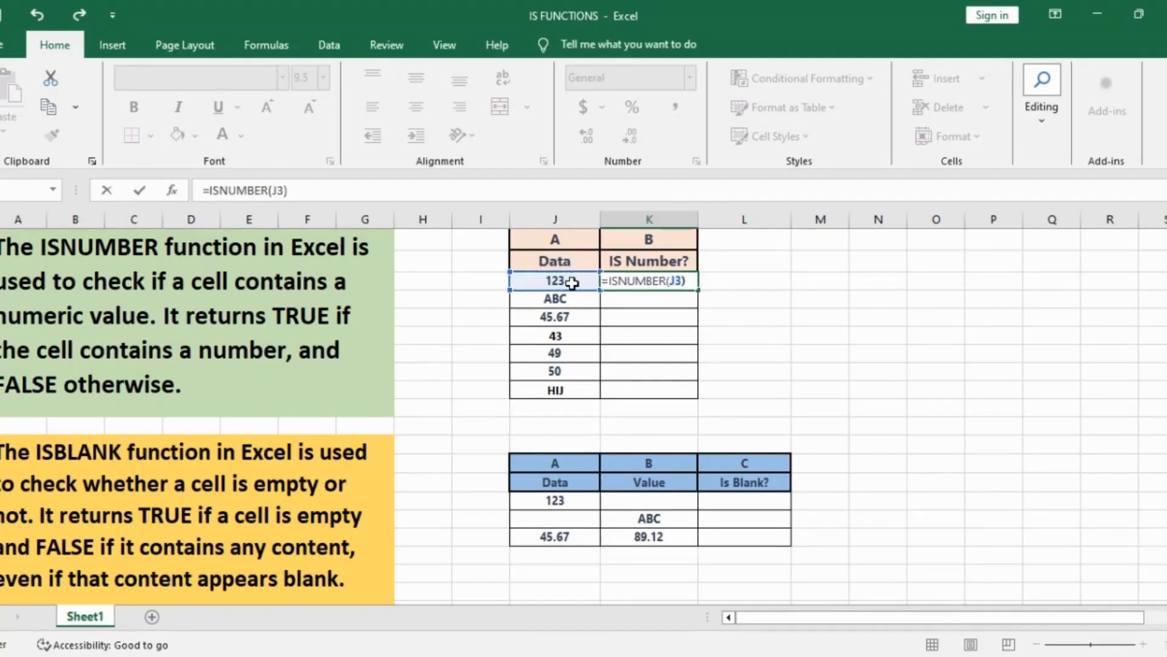
pyautogui.press('Return')
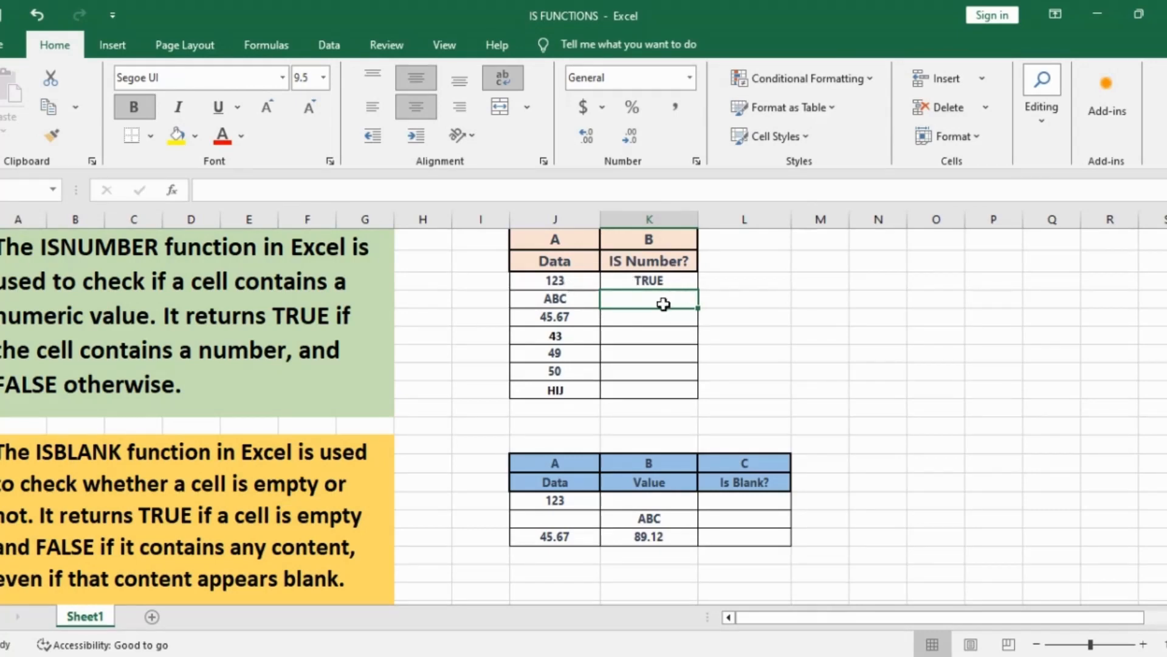
# Step: Enter =ISNUMBER(J4) in K4, returning FALSE for the text ABC
pyautogui.write('=')
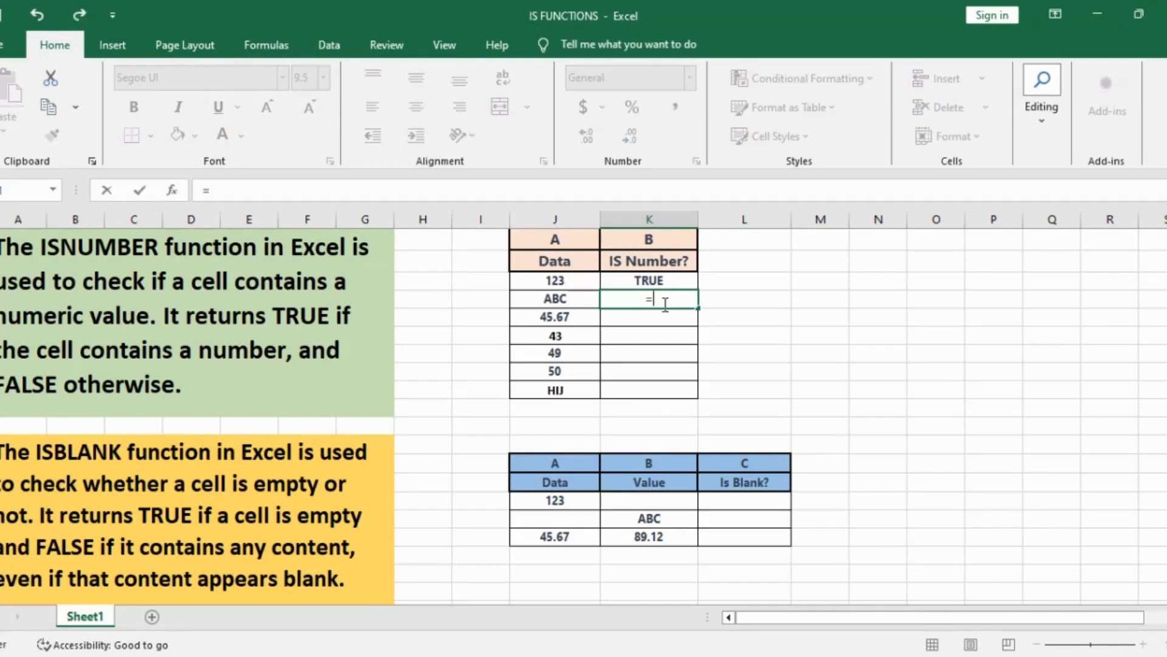
pyautogui.write('I')
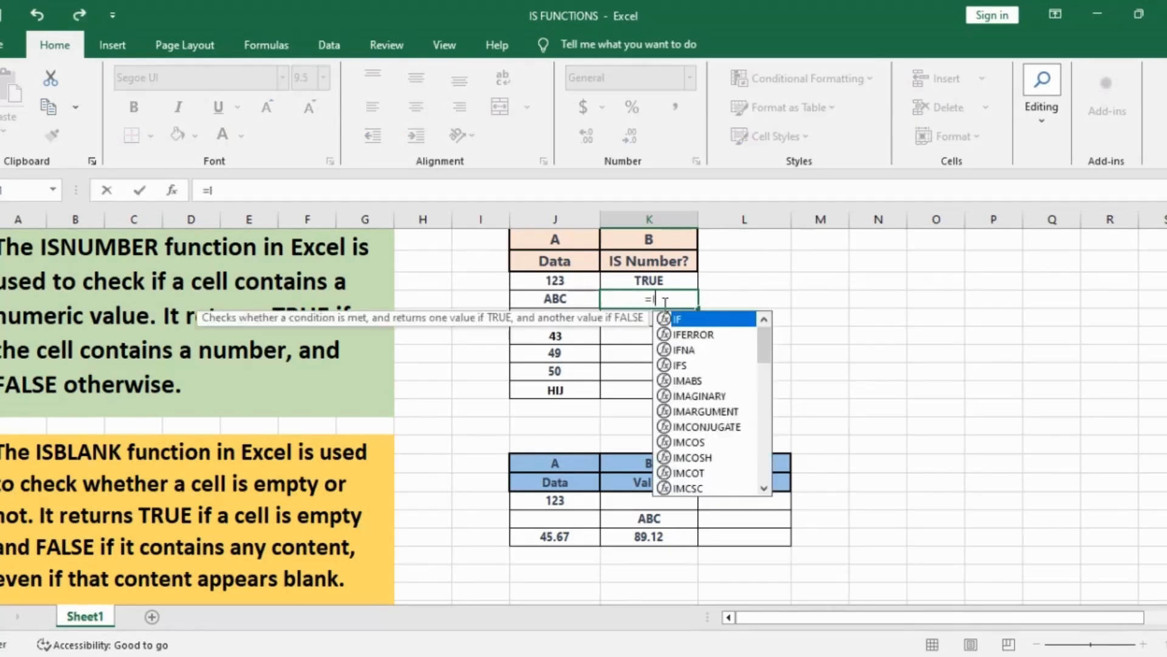
pyautogui.write('SNUMBER')
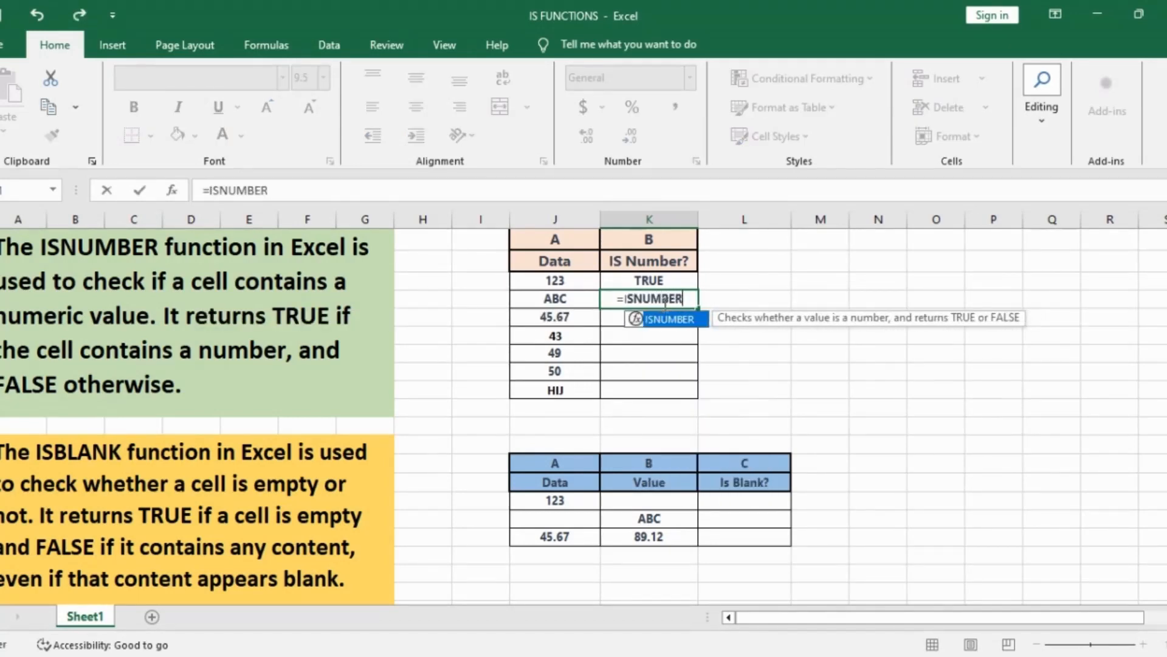
pyautogui.write('(')
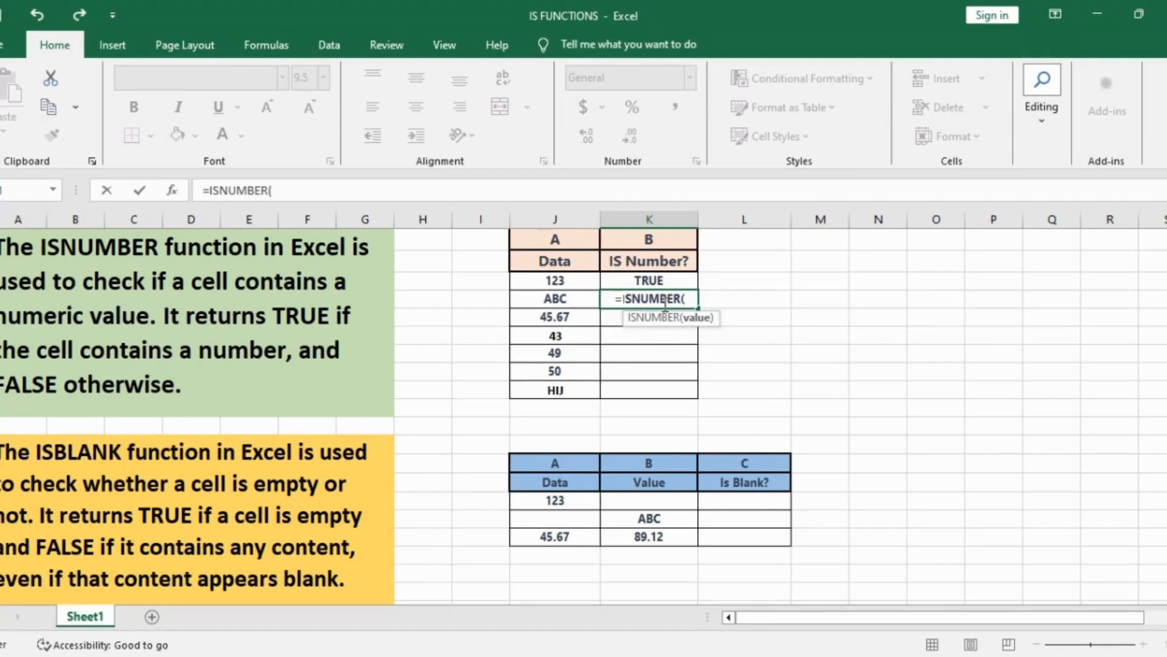
pyautogui.click(566, 297)
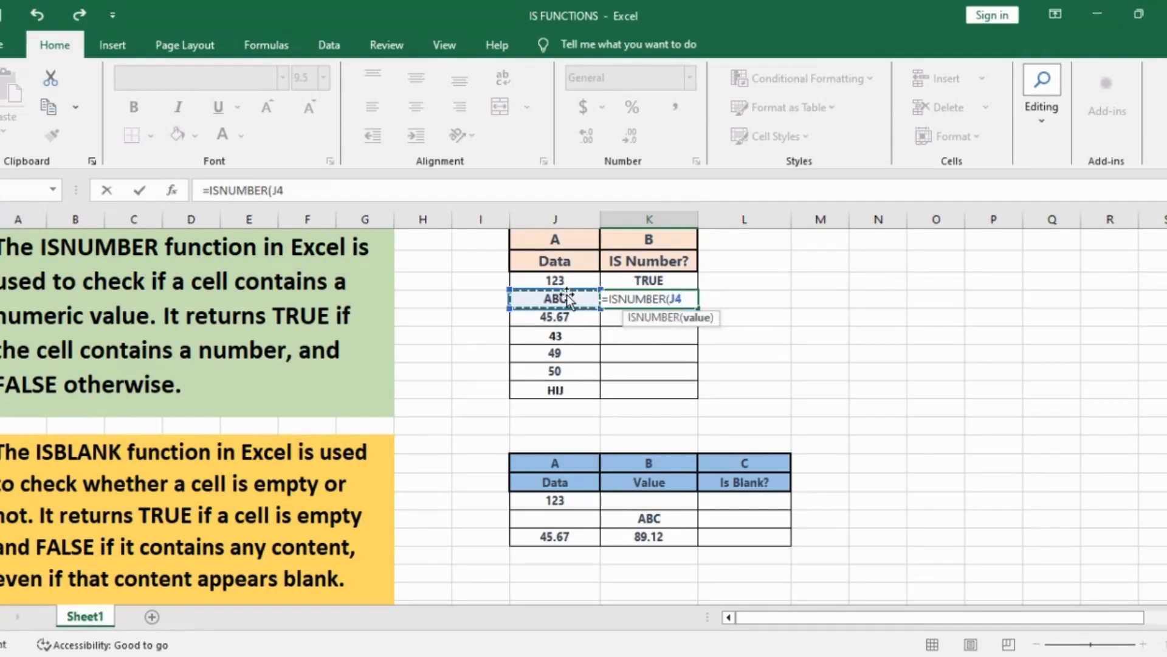
pyautogui.write(')')
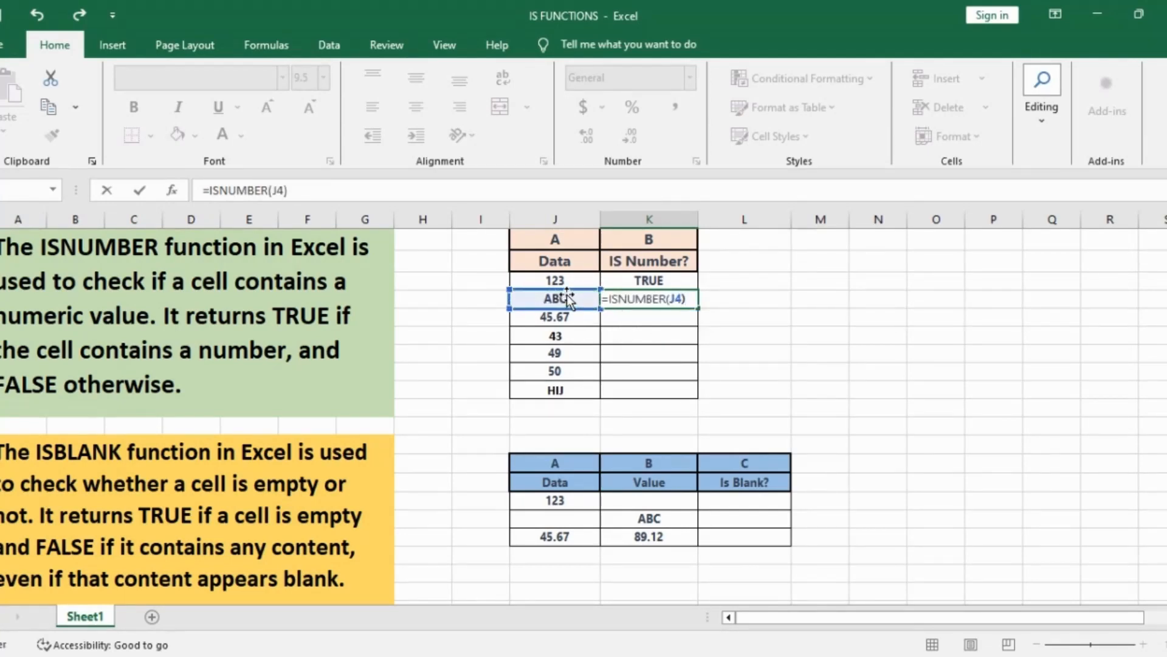
pyautogui.press('Return')
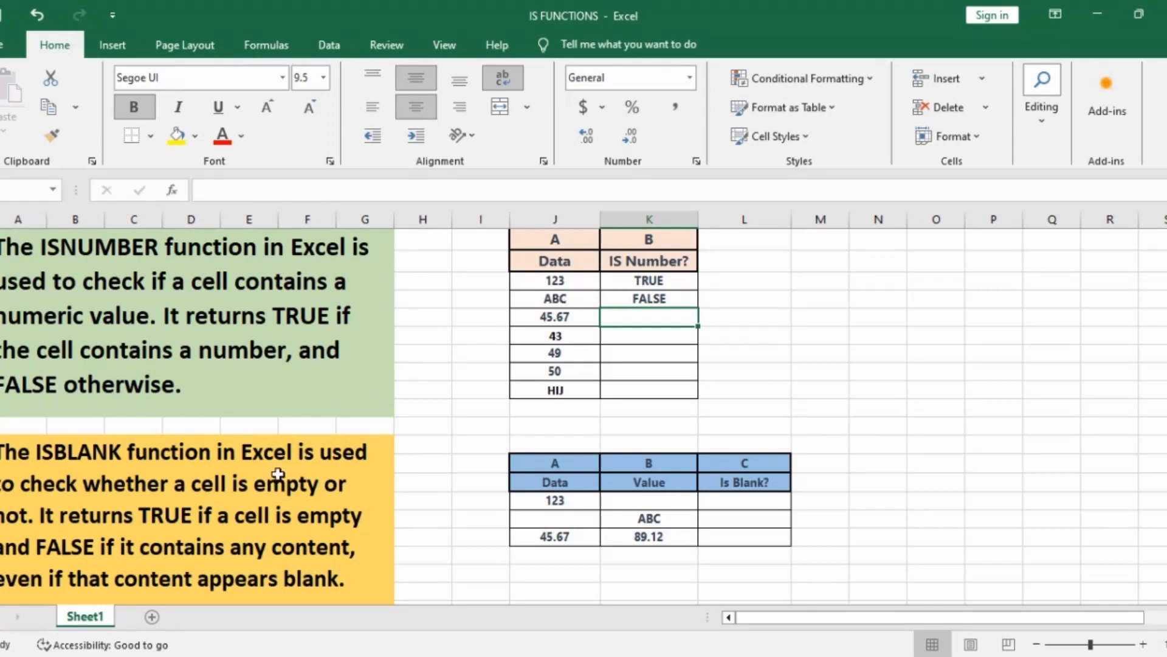
# Step: Enter =ISBLANK(K15) in L15, returning TRUE for the empty Value cell
pyautogui.scroll(-1, 124, 508)
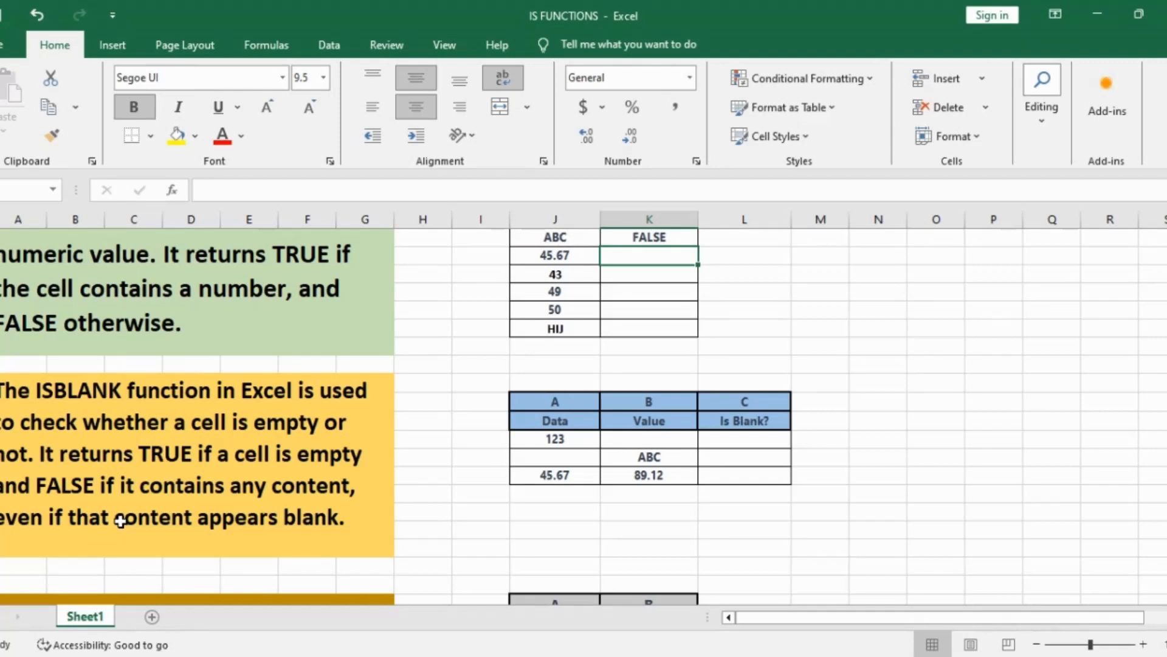
pyautogui.click(717, 548)
pyautogui.click(748, 438)
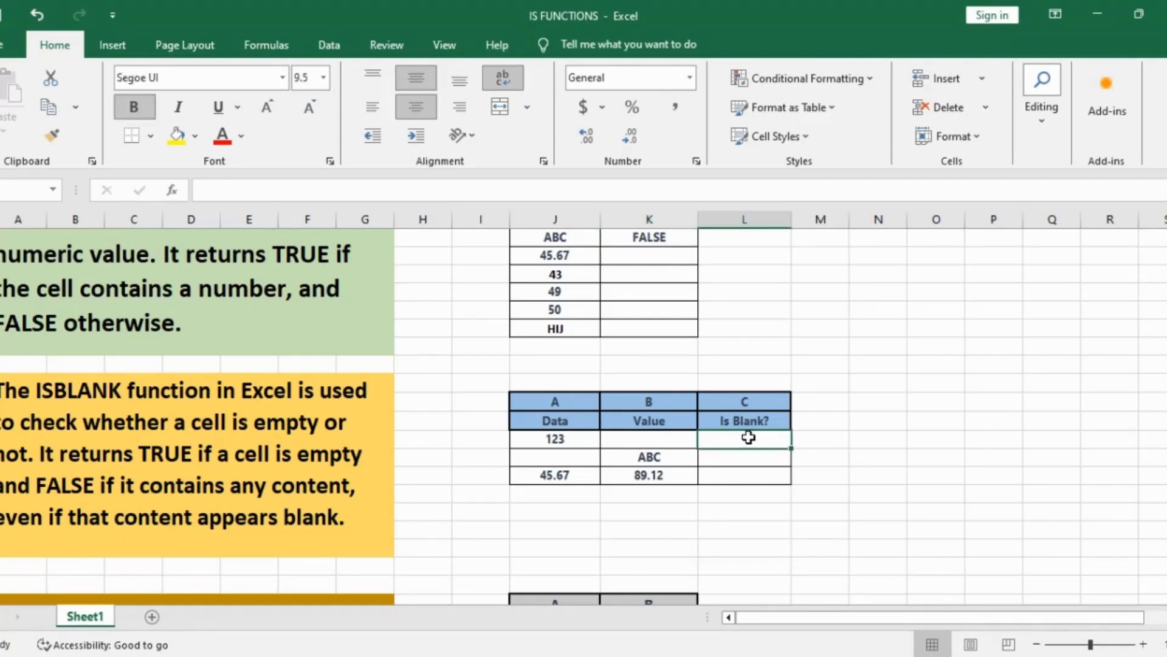
pyautogui.write('=')
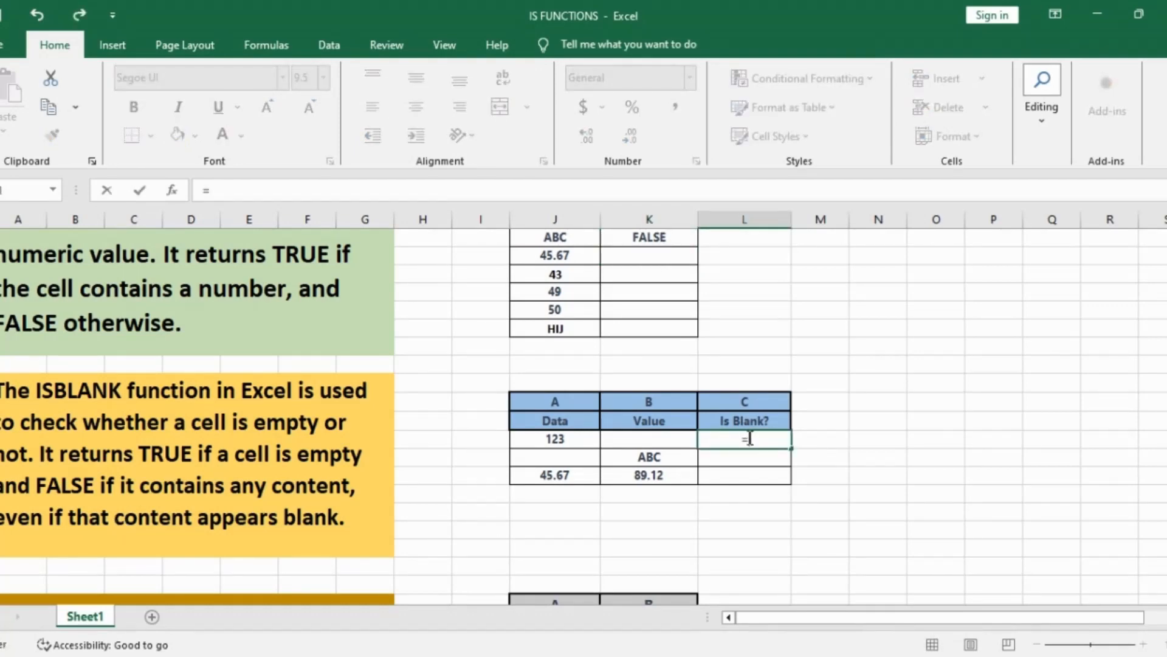
pyautogui.write('ISBA')
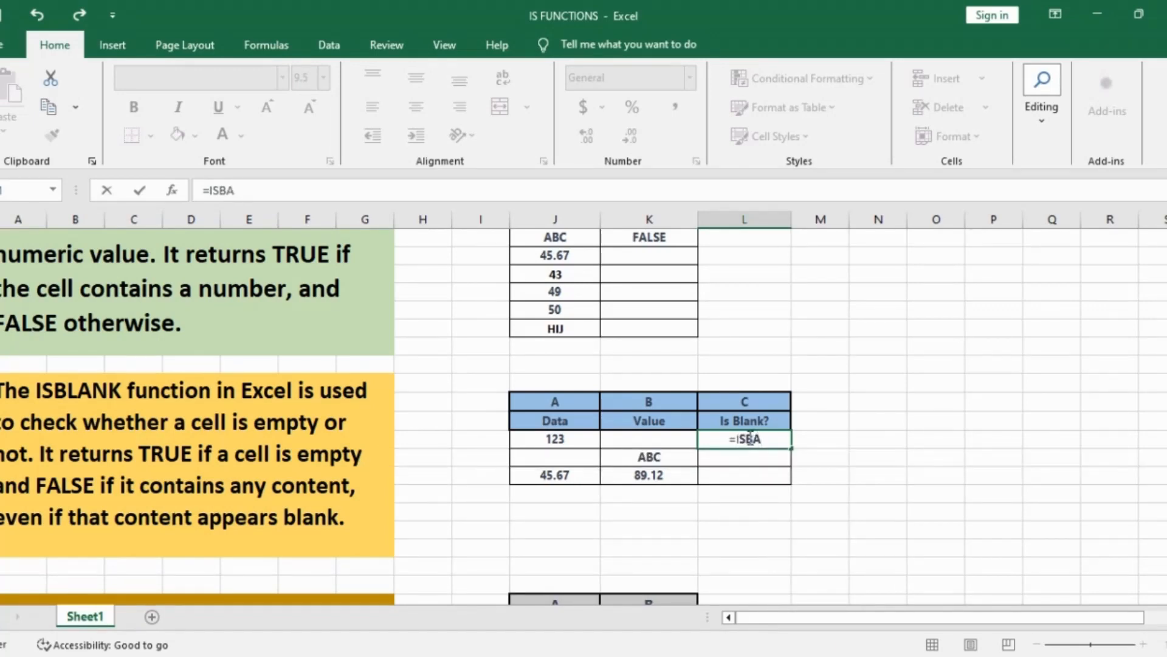
pyautogui.press('BackSpace')
pyautogui.write('LANK')
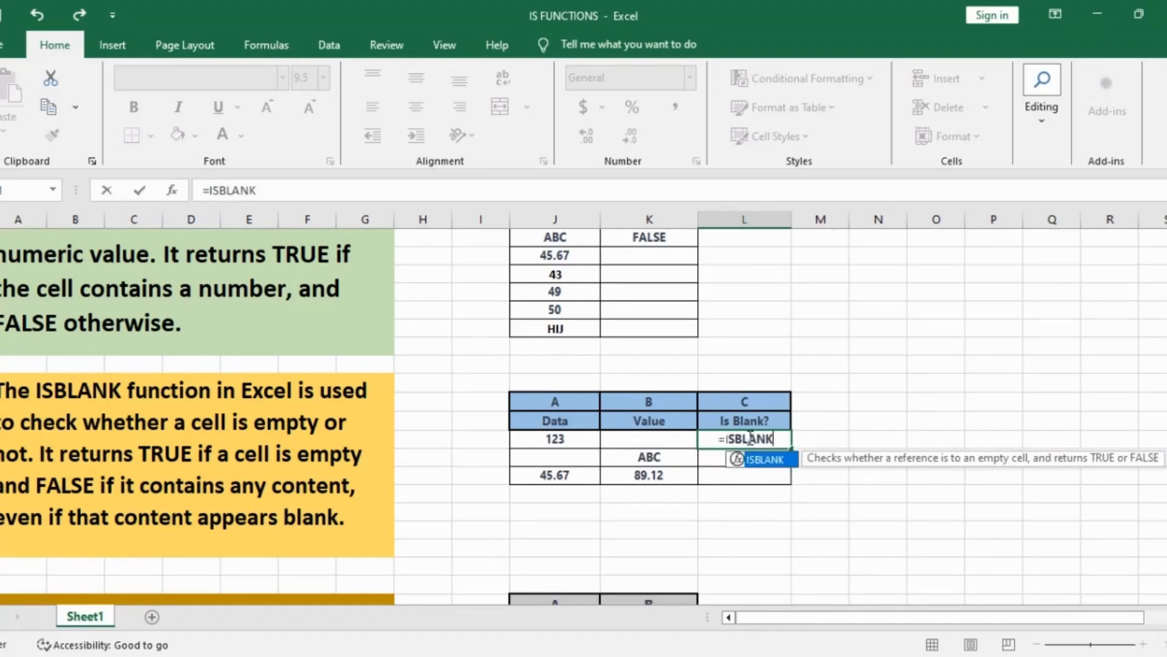
pyautogui.write('(')
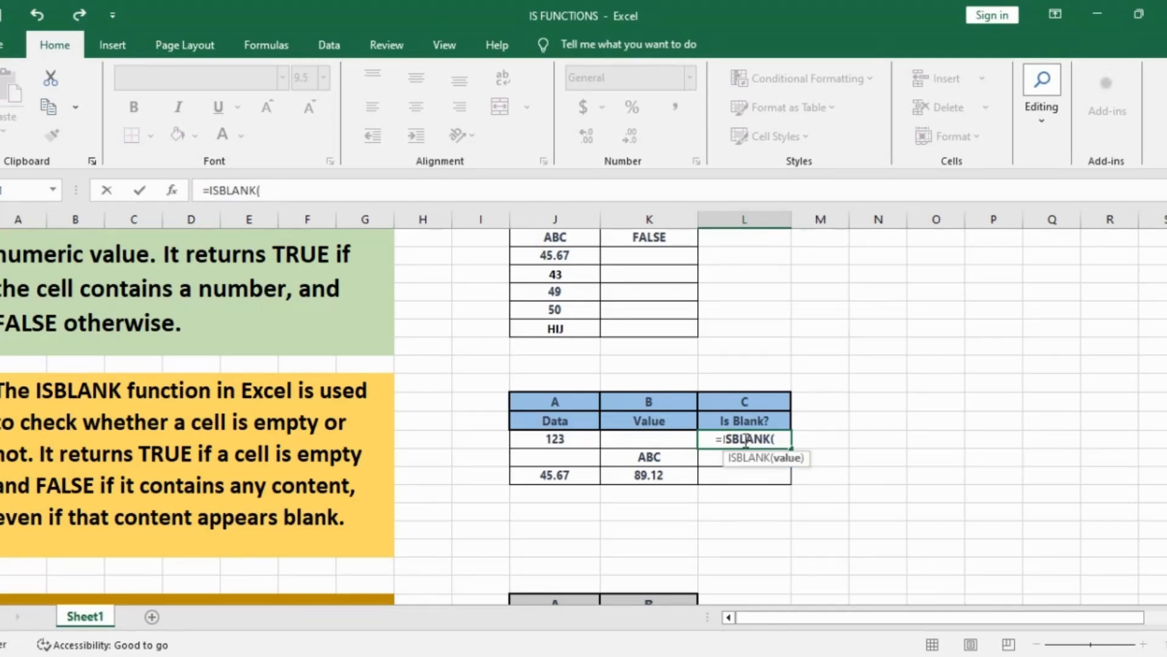
pyautogui.click(646, 438)
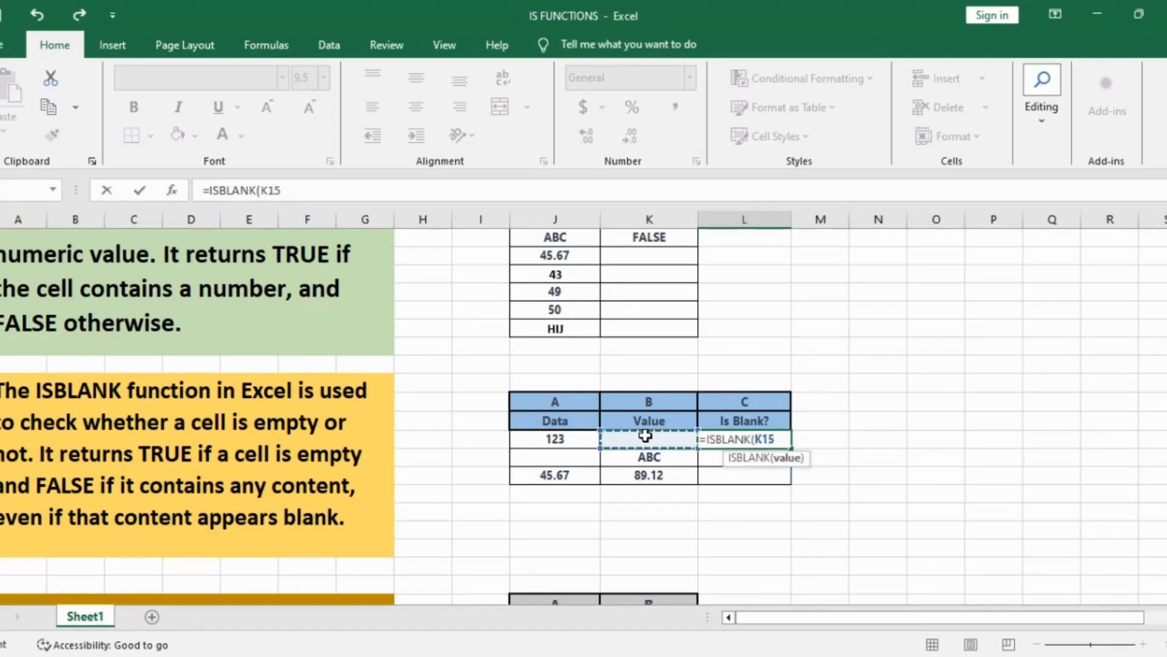
pyautogui.write(')')
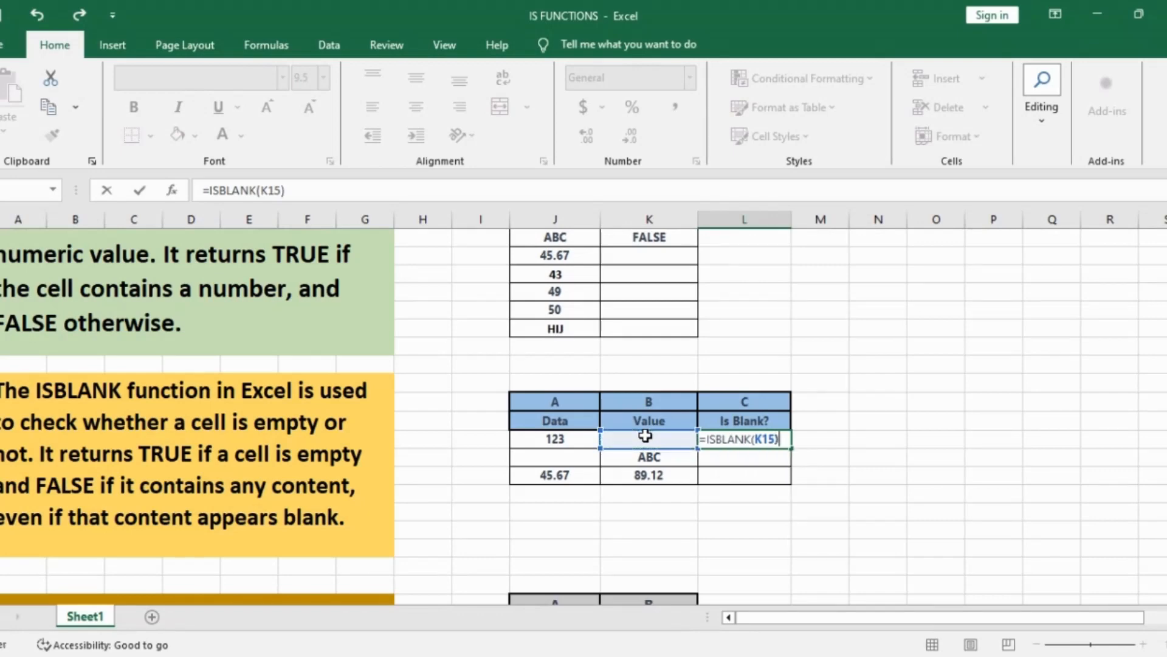
pyautogui.press('Return')
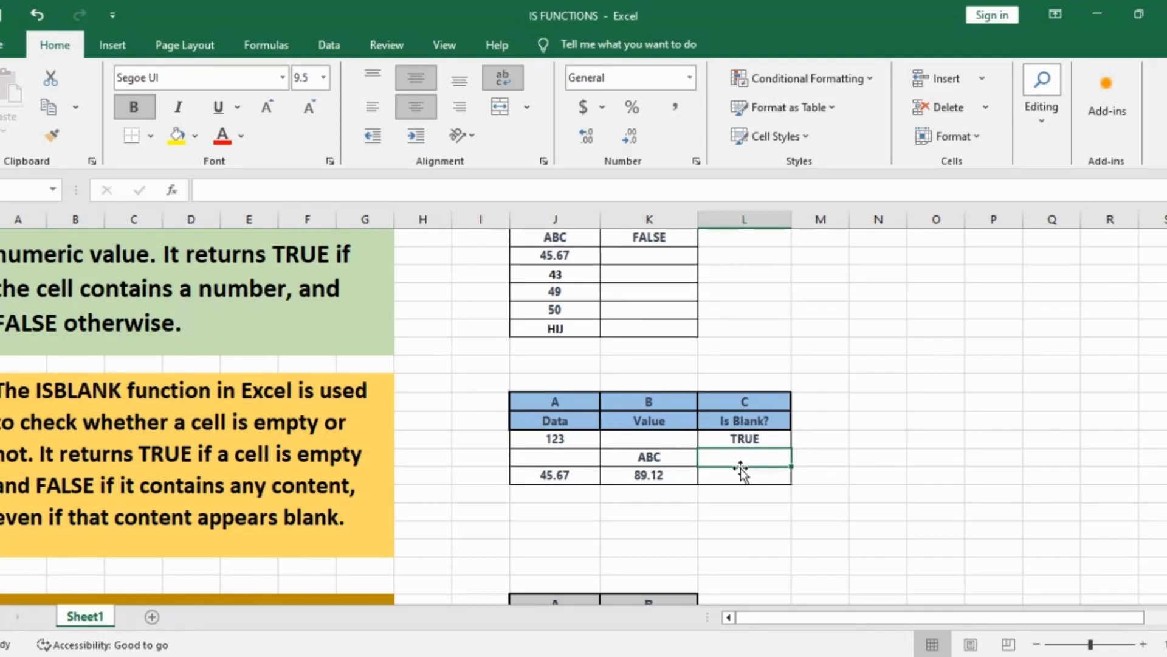
# Step: Enter =ISBLANK(K16) in L16, returning FALSE because K16 holds ABC
pyautogui.write('=')
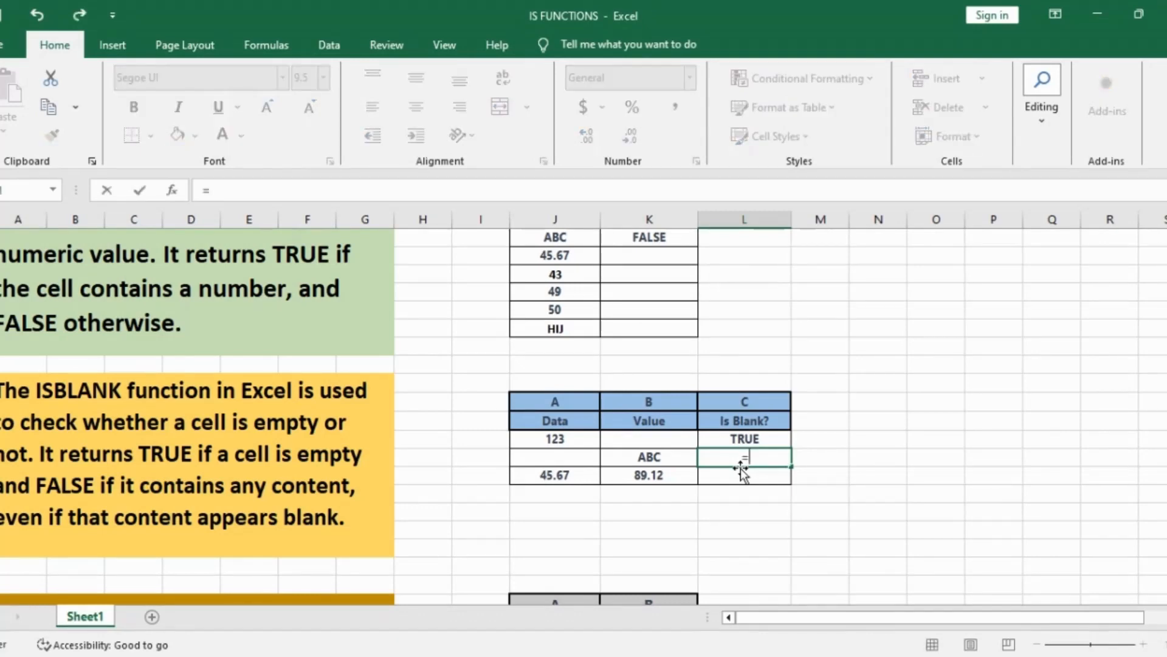
pyautogui.write('ISB')
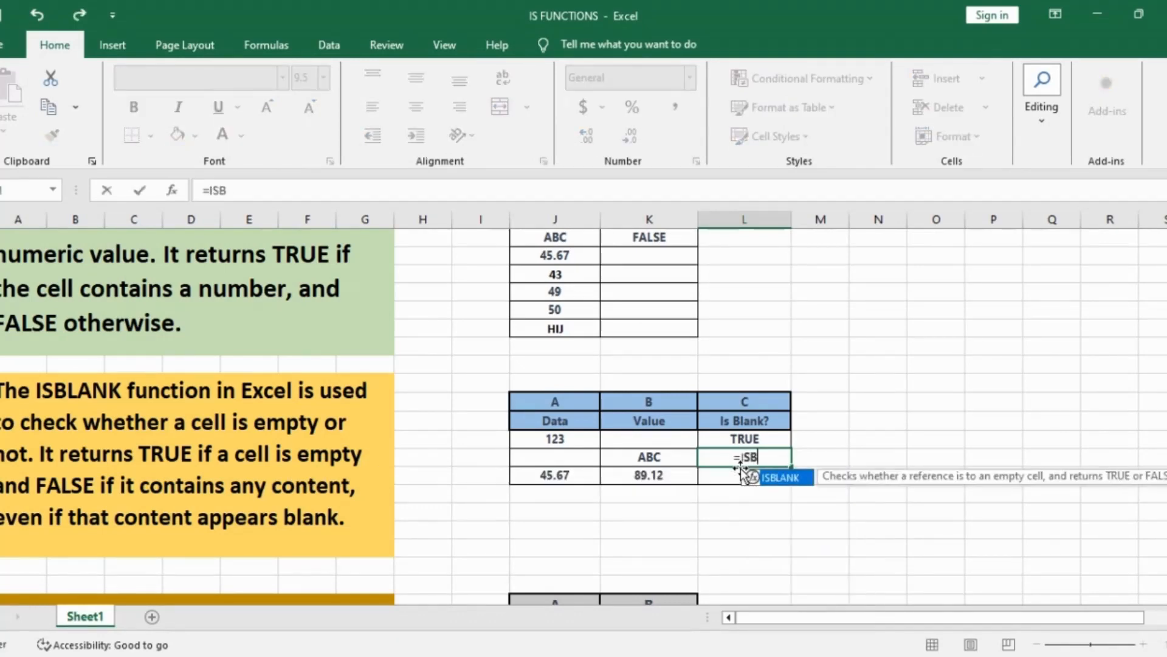
pyautogui.write('LANK(')
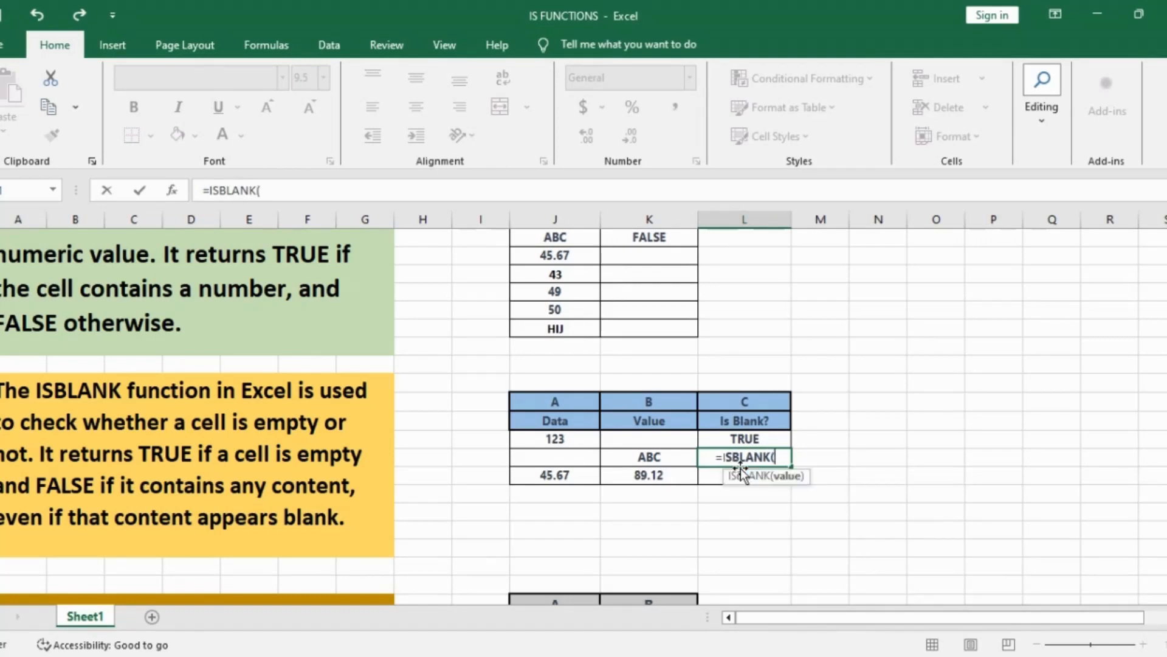
pyautogui.click(633, 460)
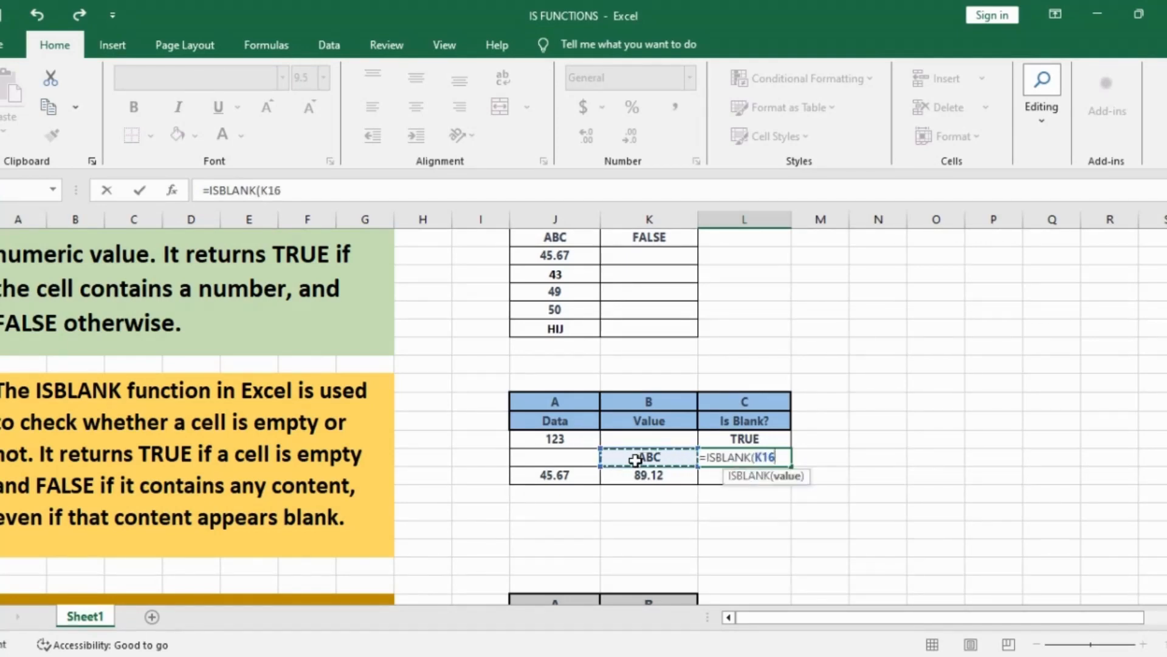
pyautogui.write(')')
pyautogui.press('Return')
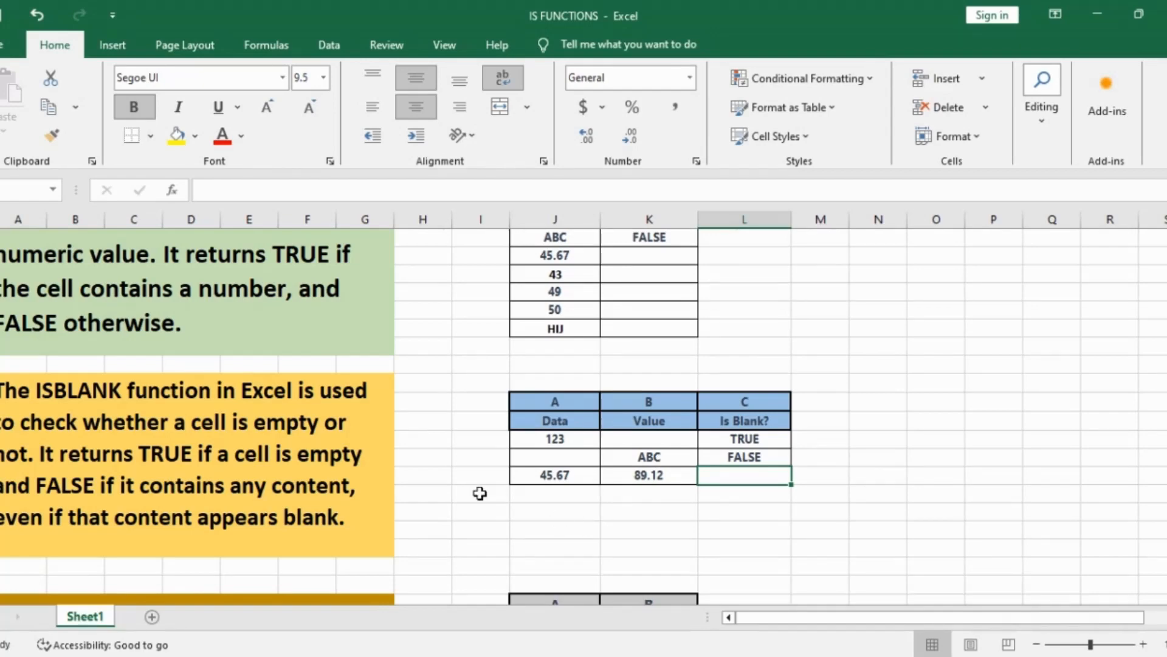
# Step: Enter =ISTEXT(J26) in K26 of the ISTEXT table, returning FALSE for 123
pyautogui.scroll(-3, 480, 493)
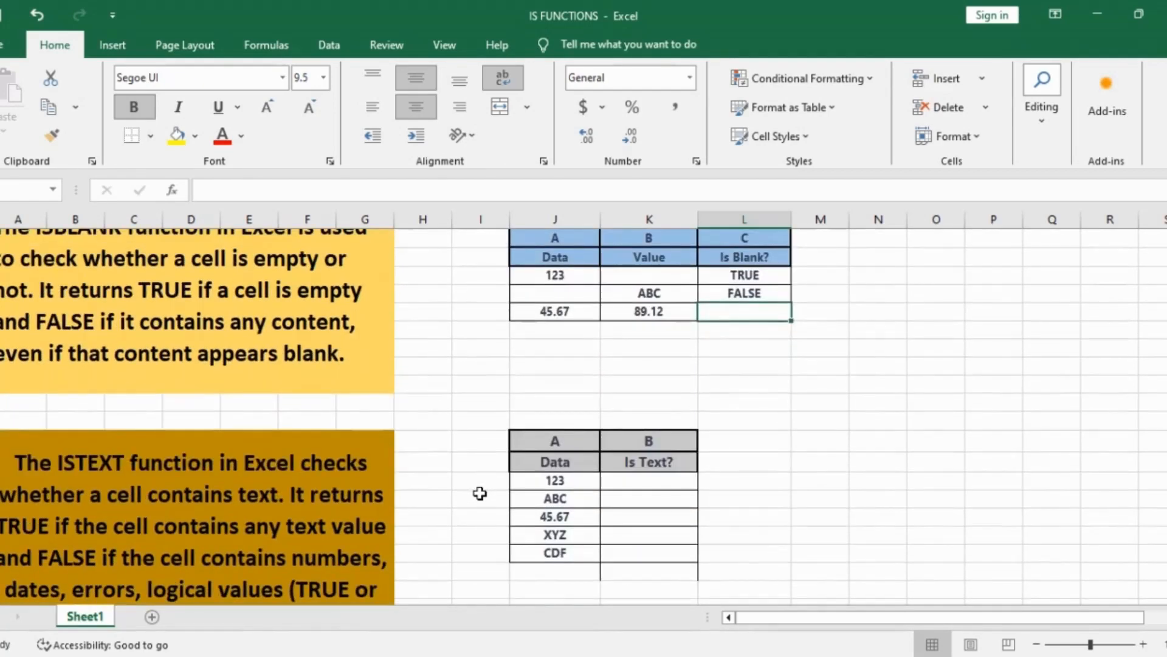
pyautogui.scroll(-1, 158, 496)
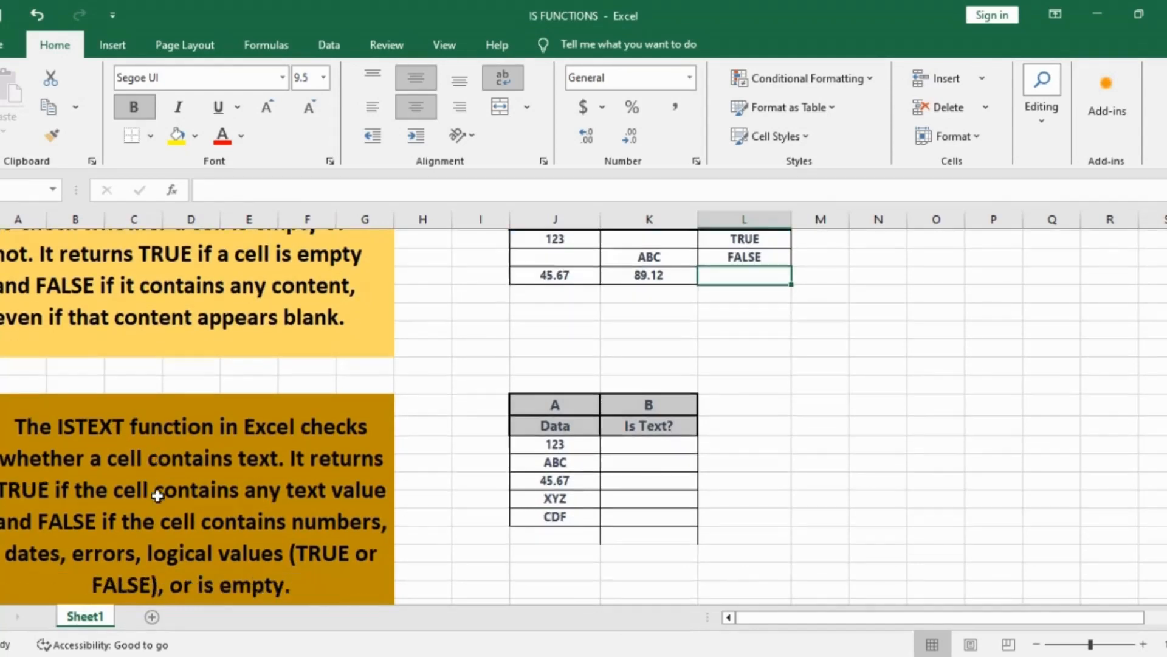
pyautogui.scroll(-1, 157, 495)
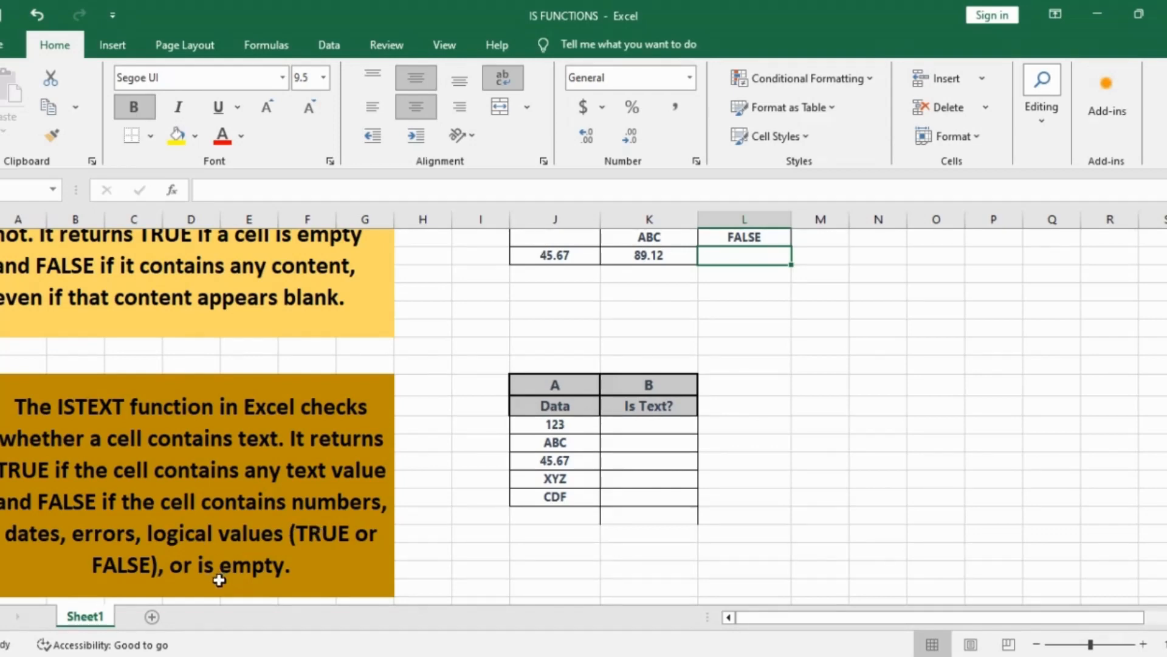
pyautogui.click(518, 576)
pyautogui.click(658, 425)
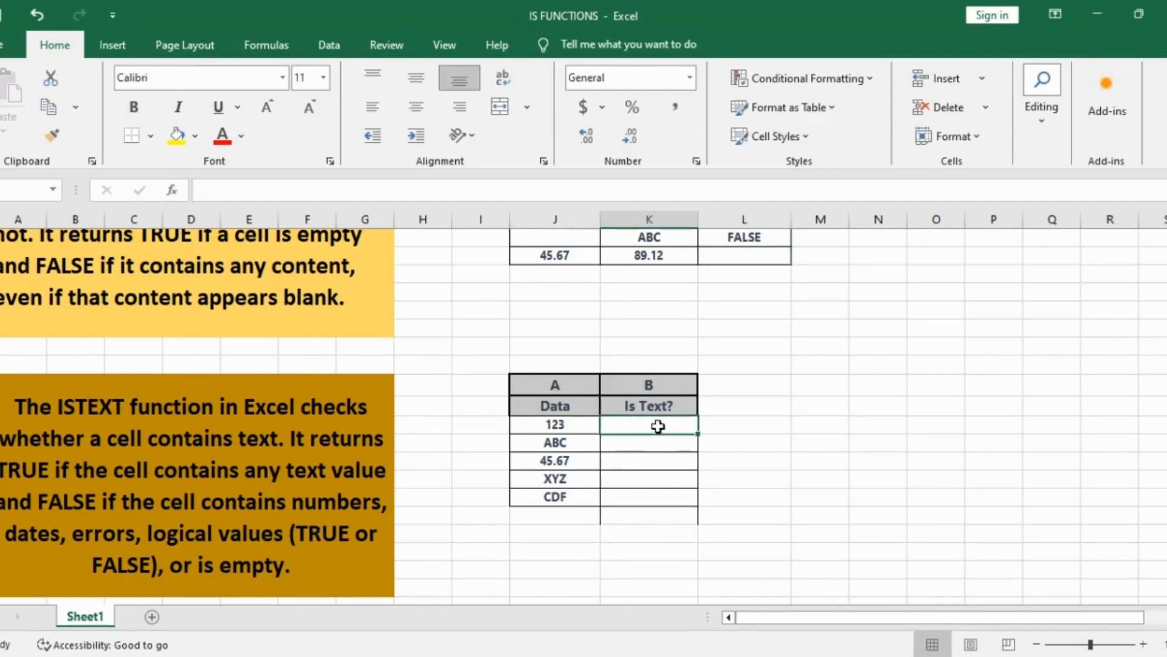
pyautogui.write('=')
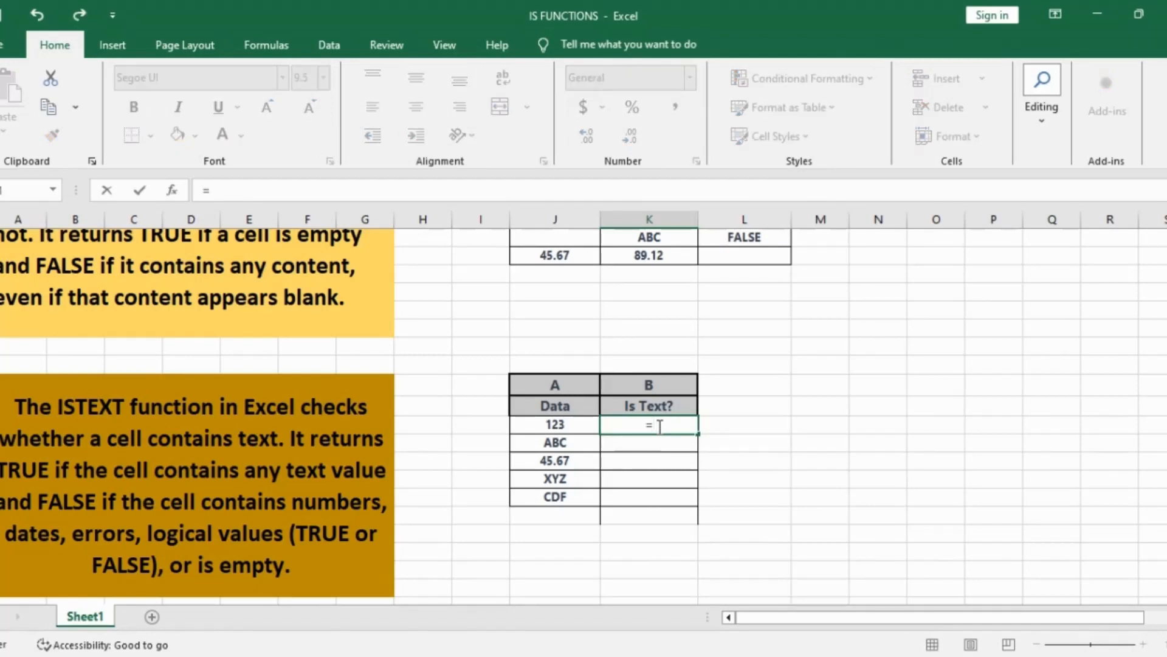
pyautogui.write('ISTE')
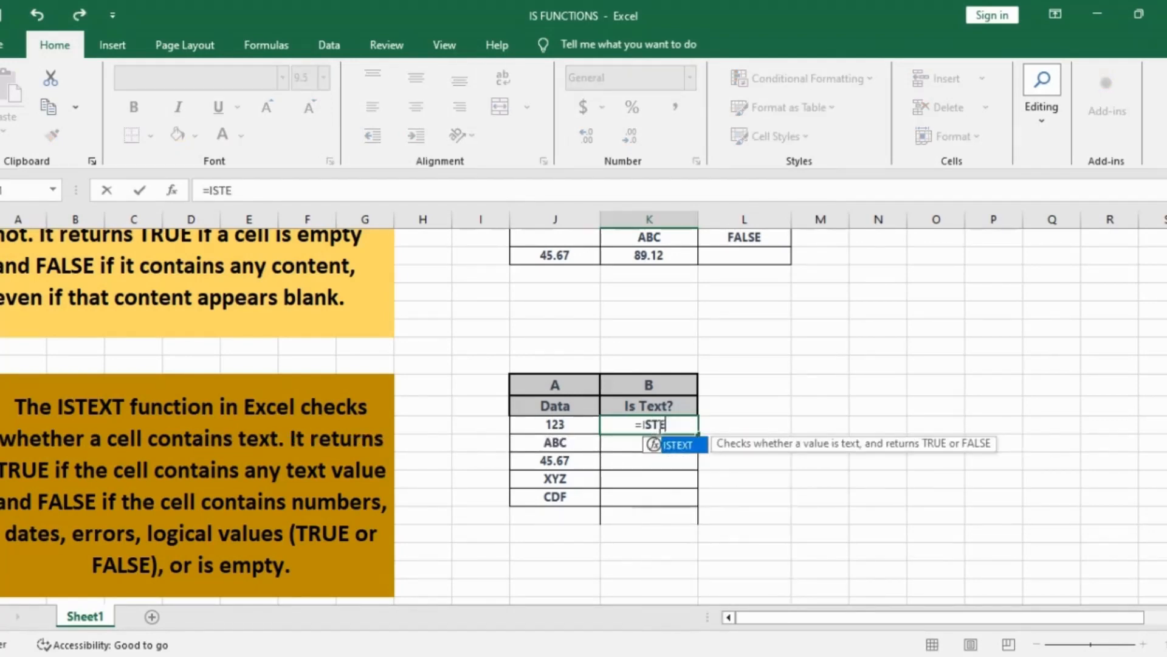
pyautogui.write('XT')
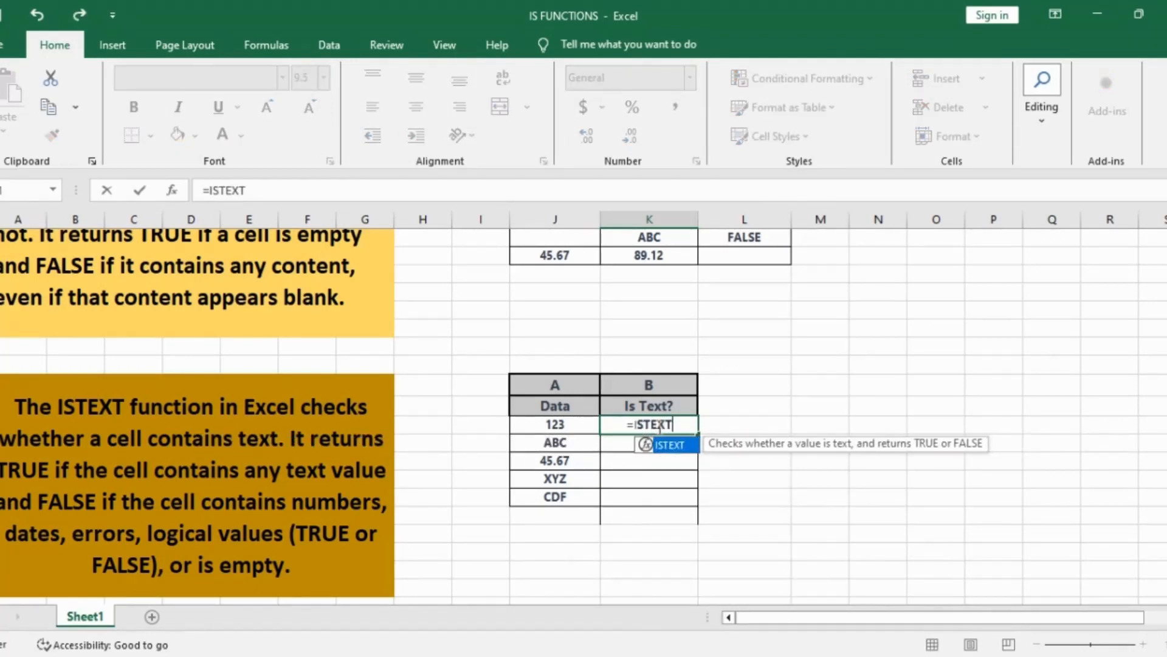
pyautogui.write('(')
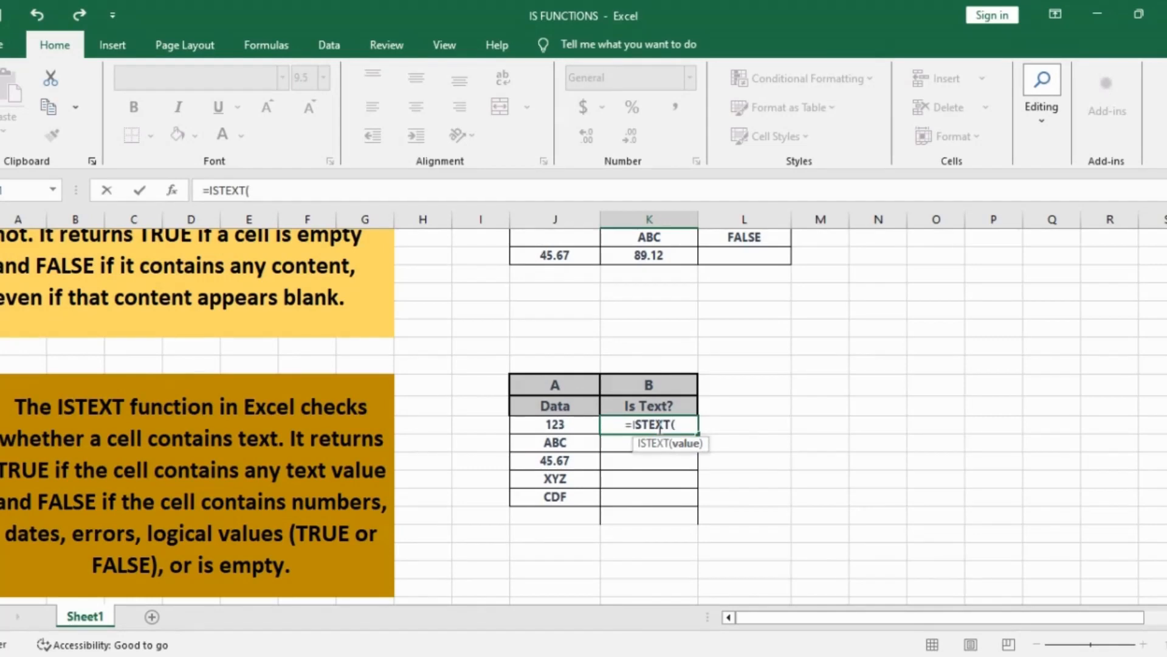
pyautogui.click(581, 424)
pyautogui.write(')')
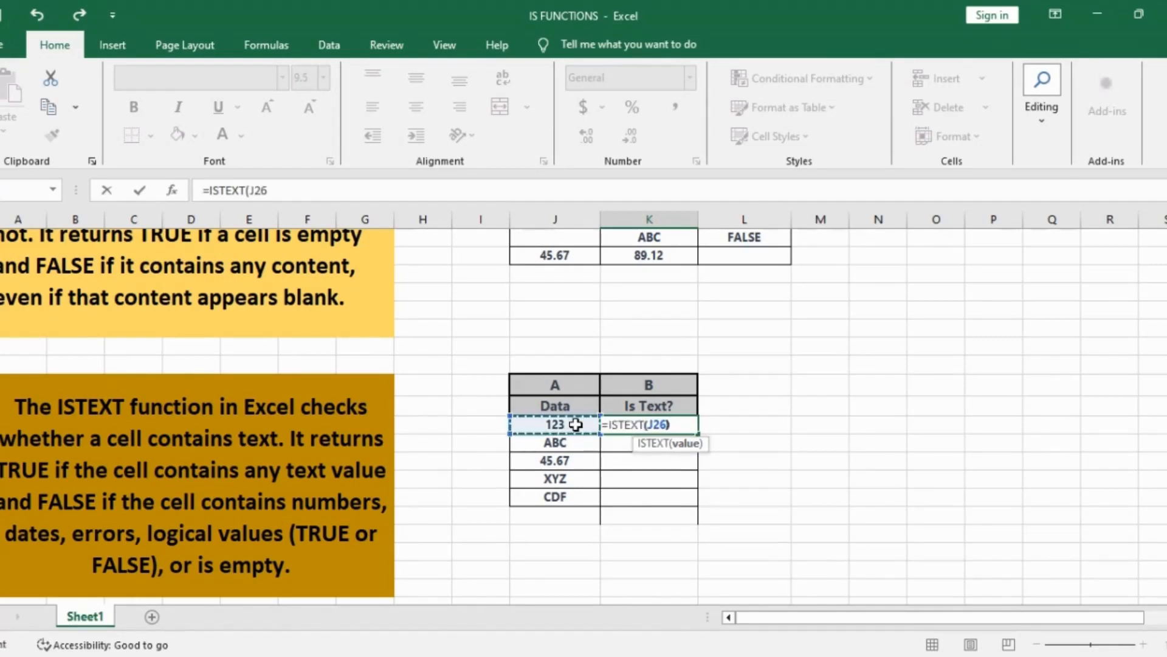
pyautogui.press('Return')
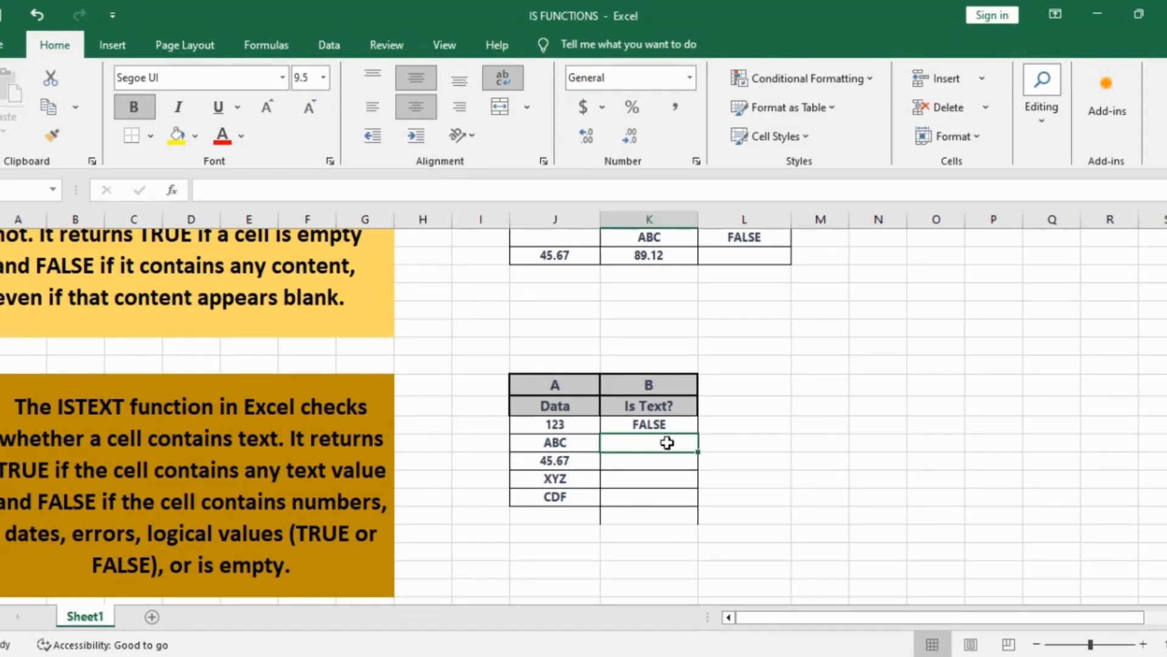
# Step: Enter =ISTEXT(J27) in K27, returning TRUE for the text ABC
pyautogui.write('=')
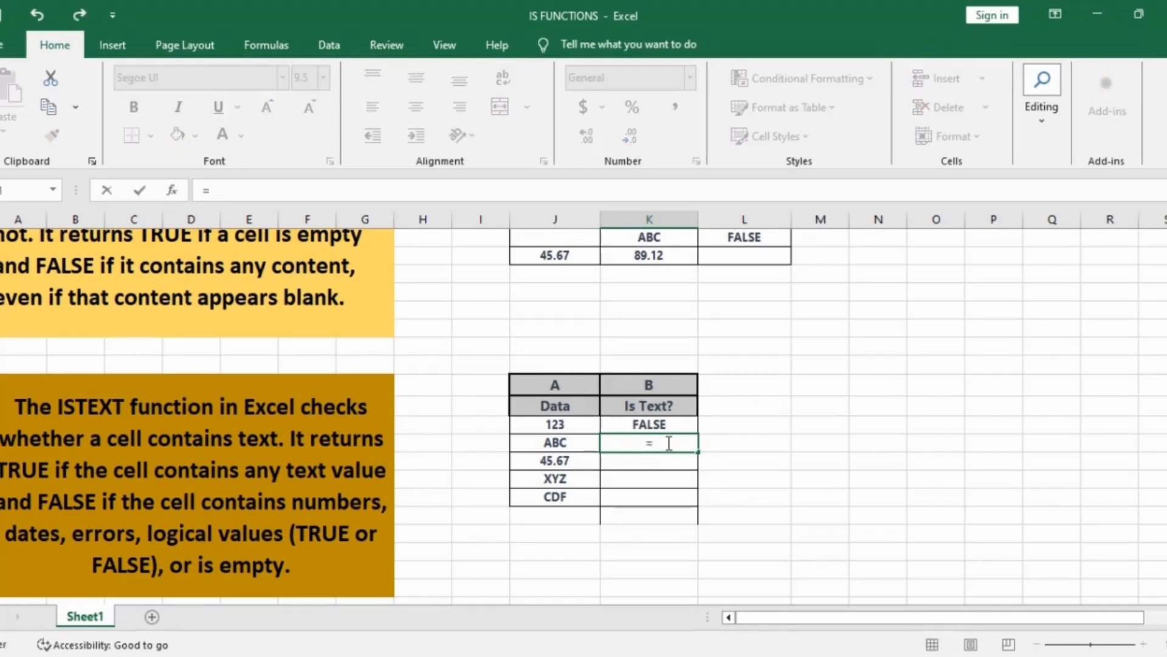
pyautogui.write('STEXT')
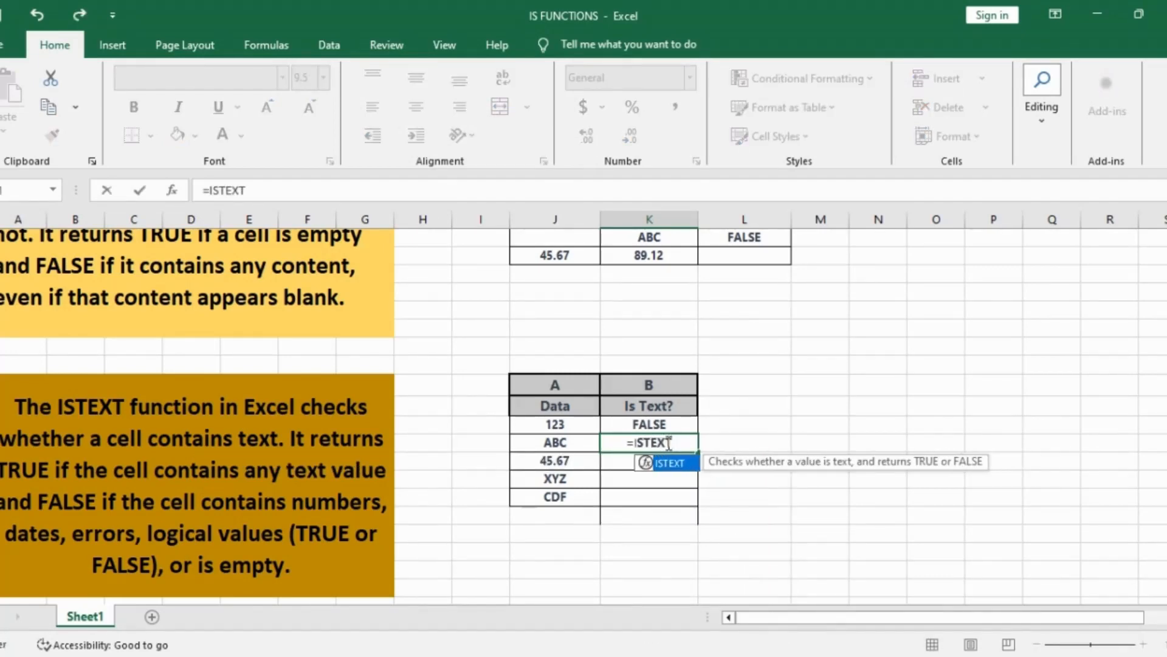
pyautogui.write('(')
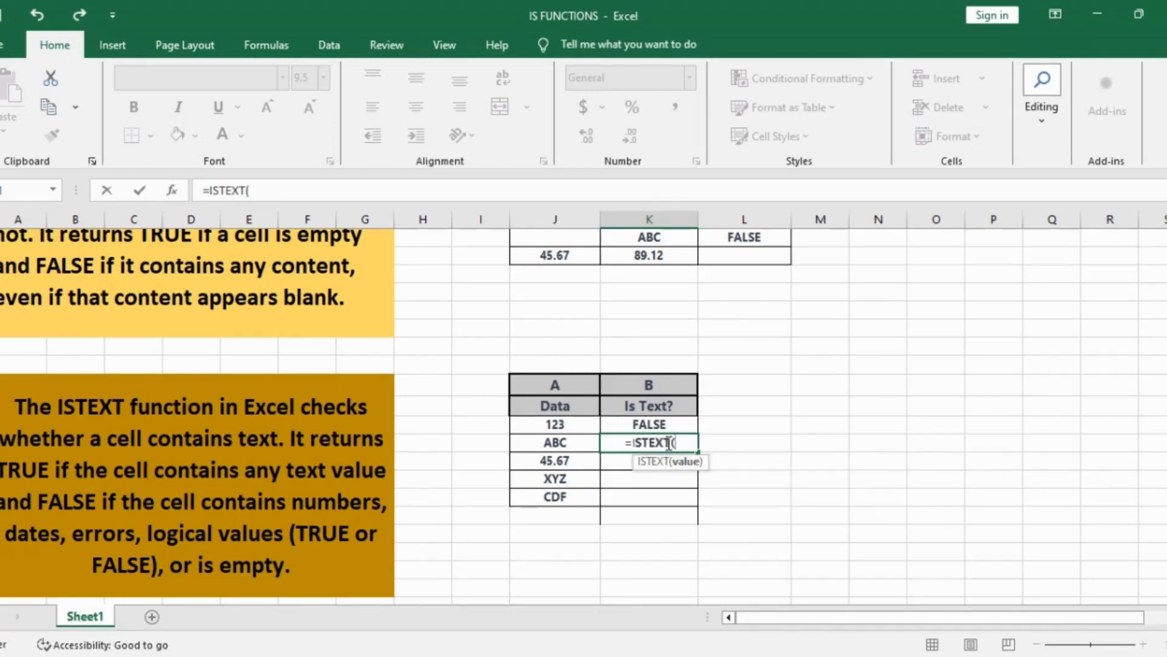
pyautogui.click(545, 449)
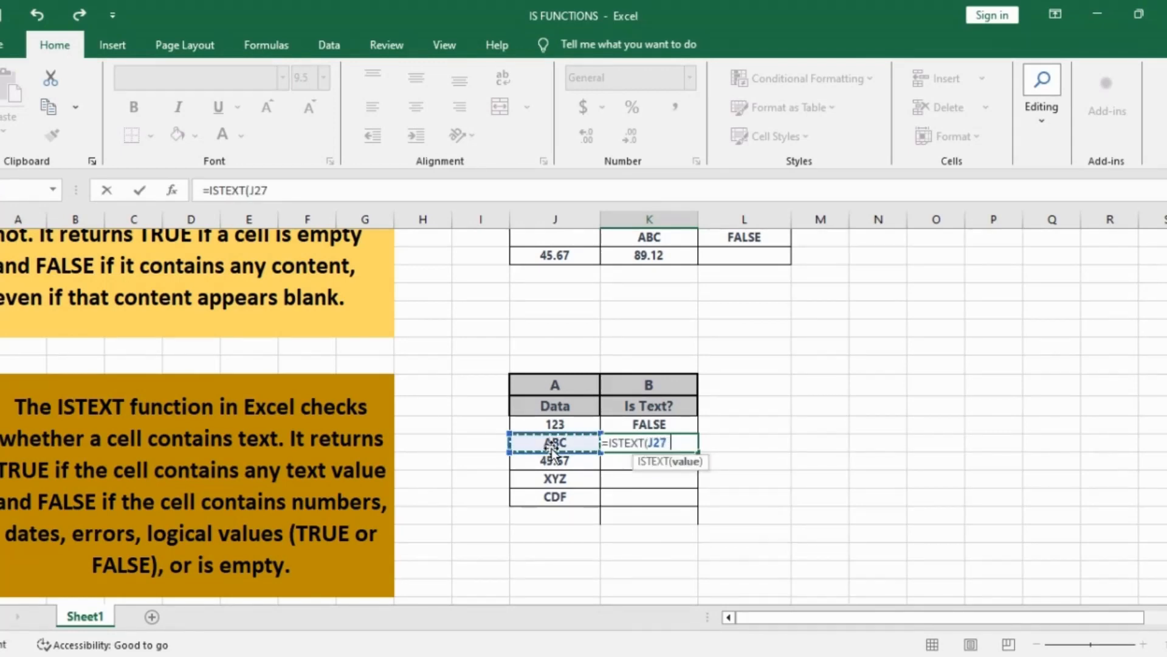
pyautogui.write(')')
pyautogui.press('Return')
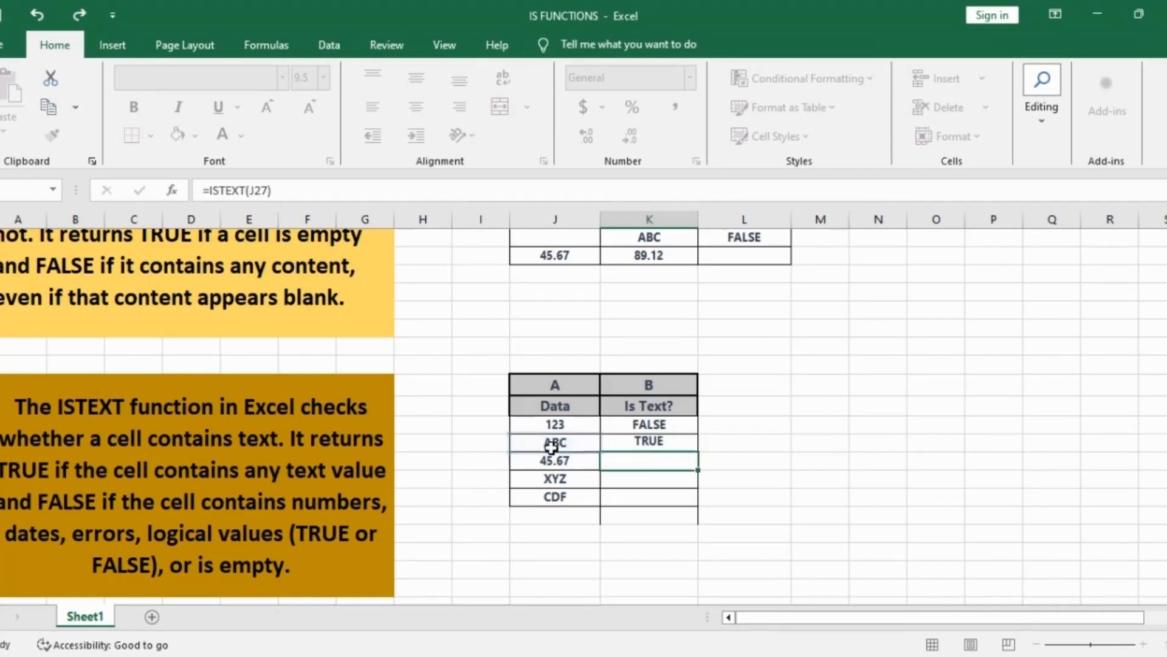